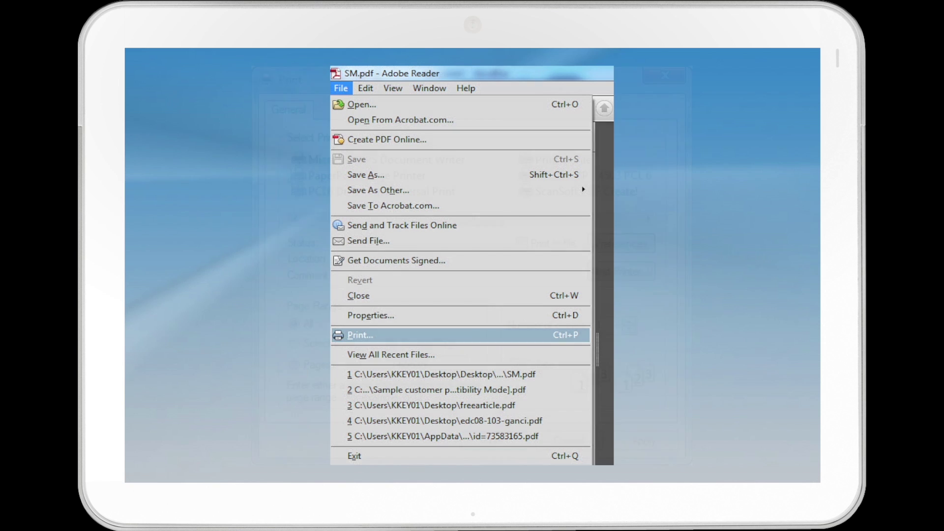
Step: Open the Windows Print dialog for SM.pdf to show printers, page range and copies
key("Return")
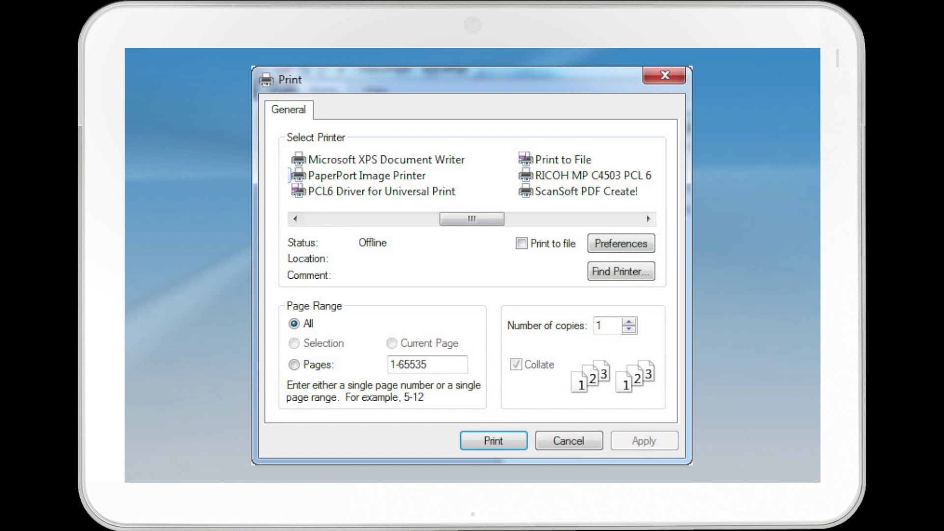